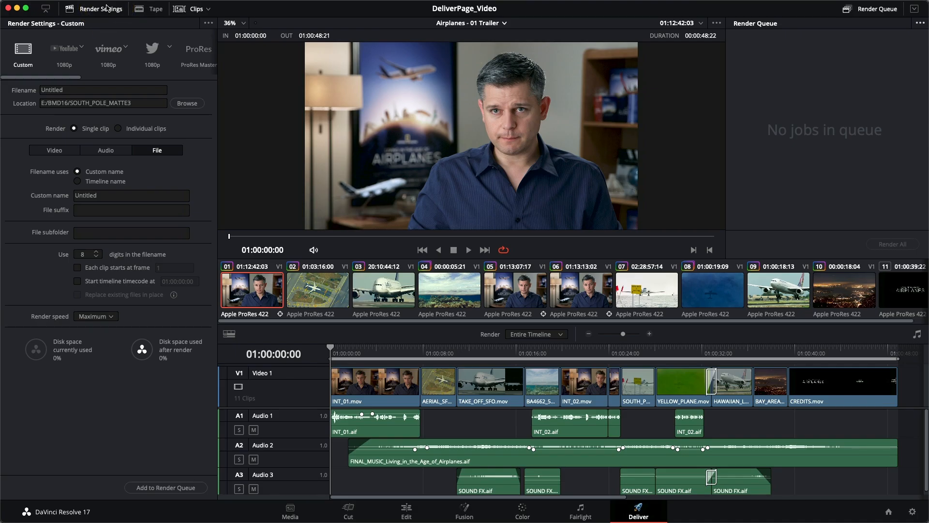
Step: Choose the YouTube 1080p render preset for the timeline
{"action": "left_click", "coordinate": [45, 11]}
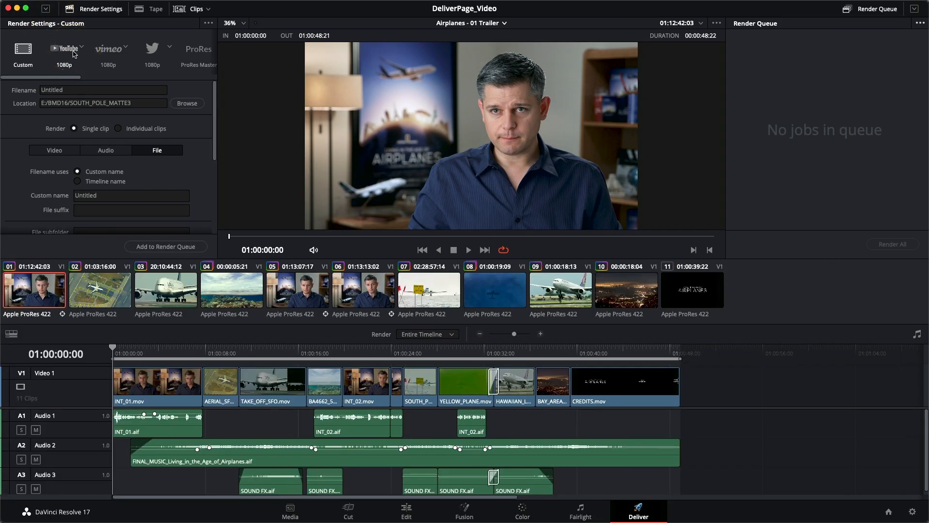
{"action": "left_click", "coordinate": [46, 10]}
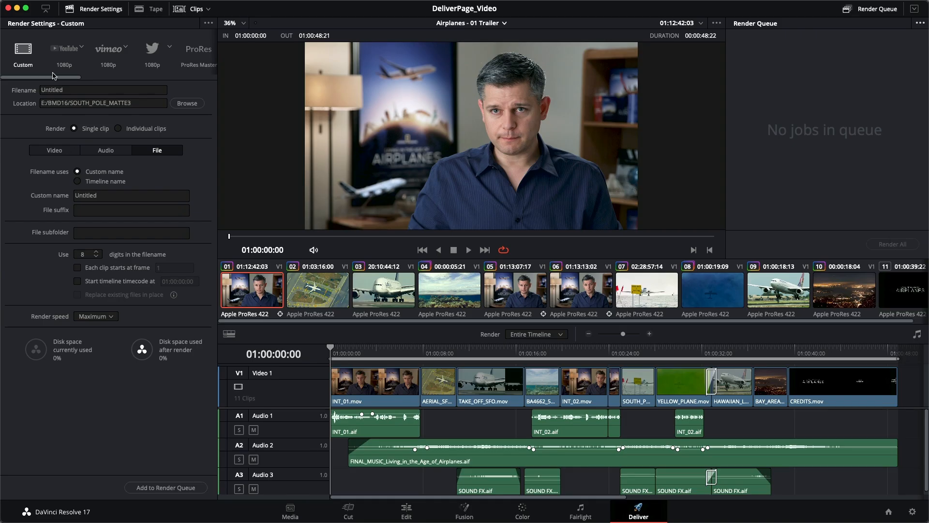
{"action": "left_click_drag", "start_coordinate": [53, 76], "coordinate": [25, 58]}
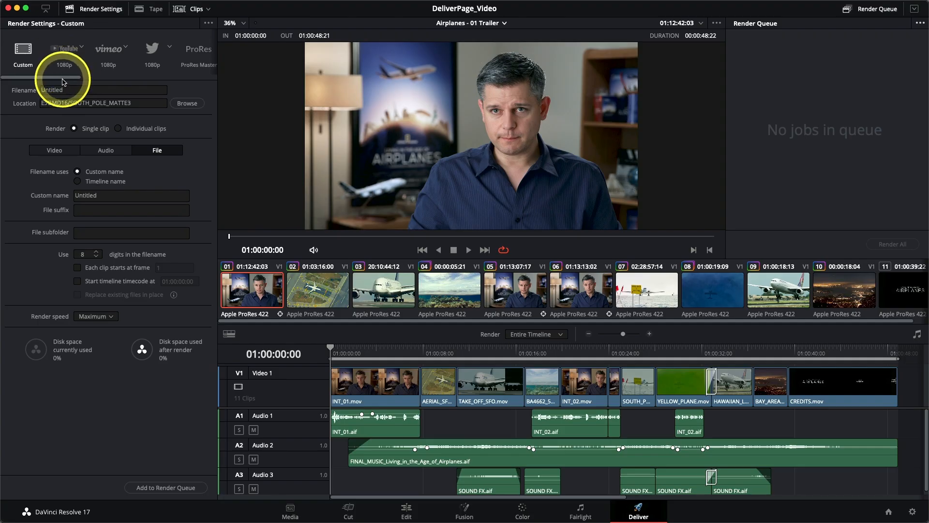
{"action": "left_click_drag", "start_coordinate": [63, 80], "coordinate": [82, 82]}
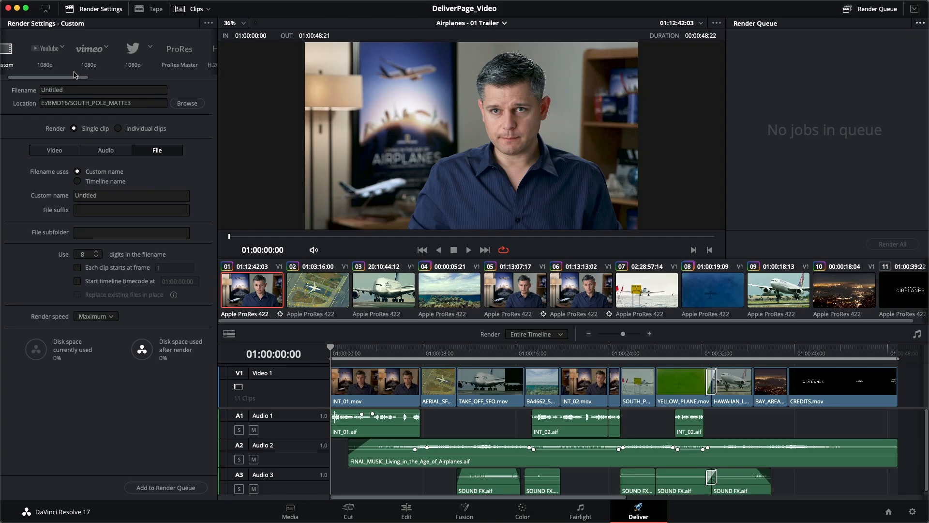
{"action": "left_click", "coordinate": [44, 52]}
Step: Browse through the other render presets, including the IMF preset's variant options
{"action": "left_click_drag", "start_coordinate": [62, 81], "coordinate": [142, 81]}
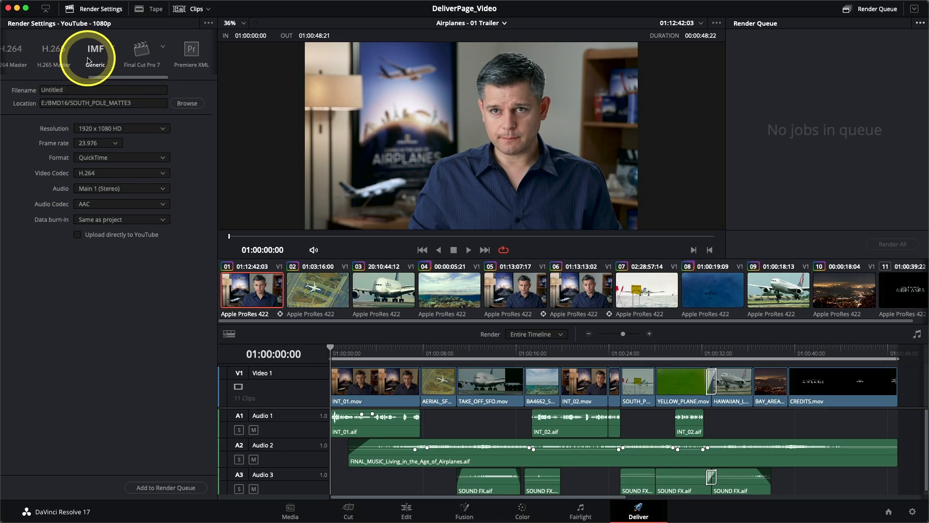
{"action": "left_click", "coordinate": [114, 51]}
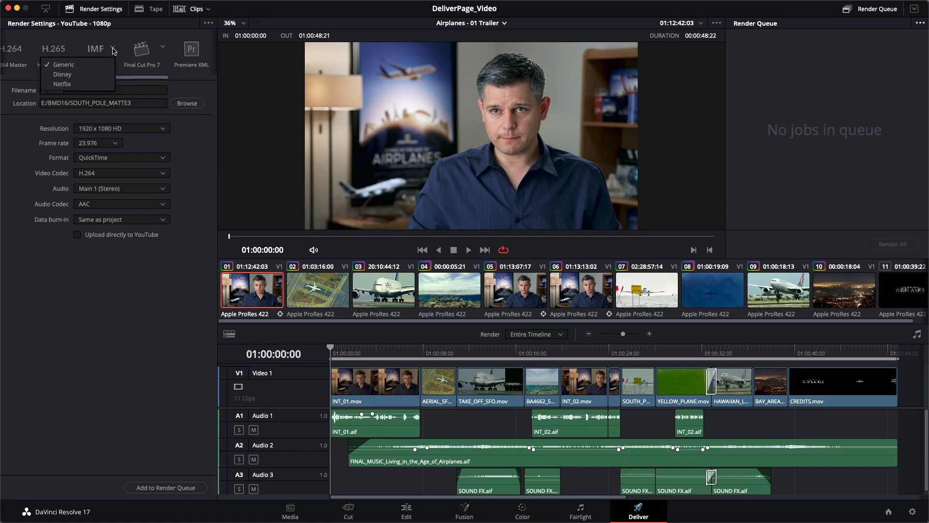
{"action": "left_click", "coordinate": [114, 49]}
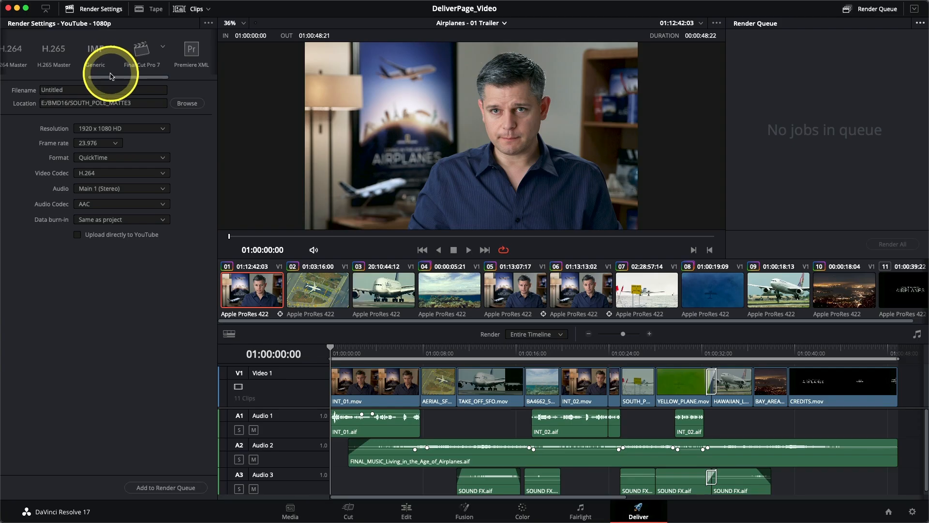
{"action": "left_click_drag", "start_coordinate": [111, 80], "coordinate": [134, 81]}
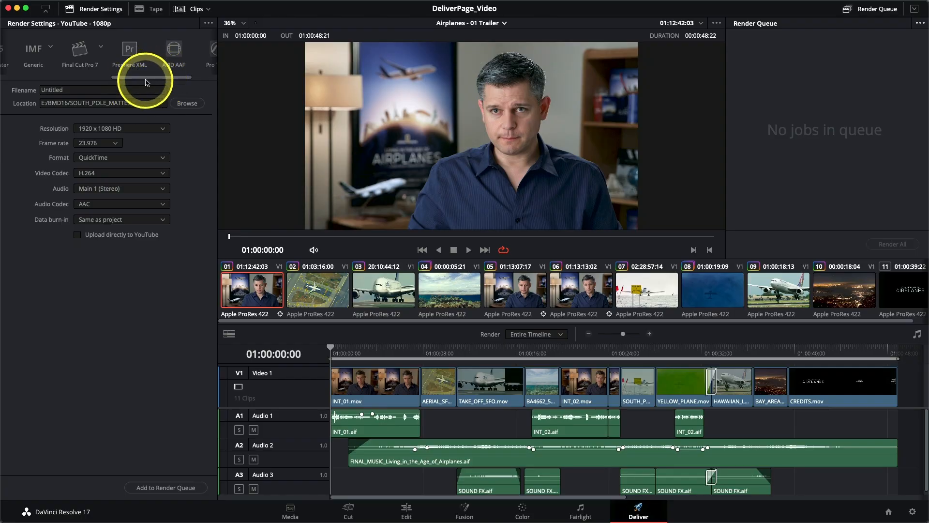
{"action": "left_click_drag", "start_coordinate": [147, 81], "coordinate": [33, 79]}
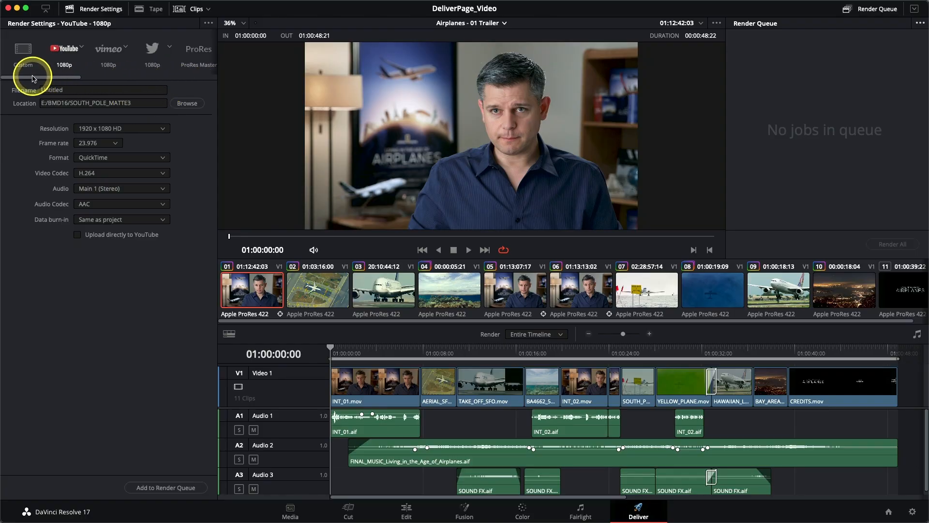
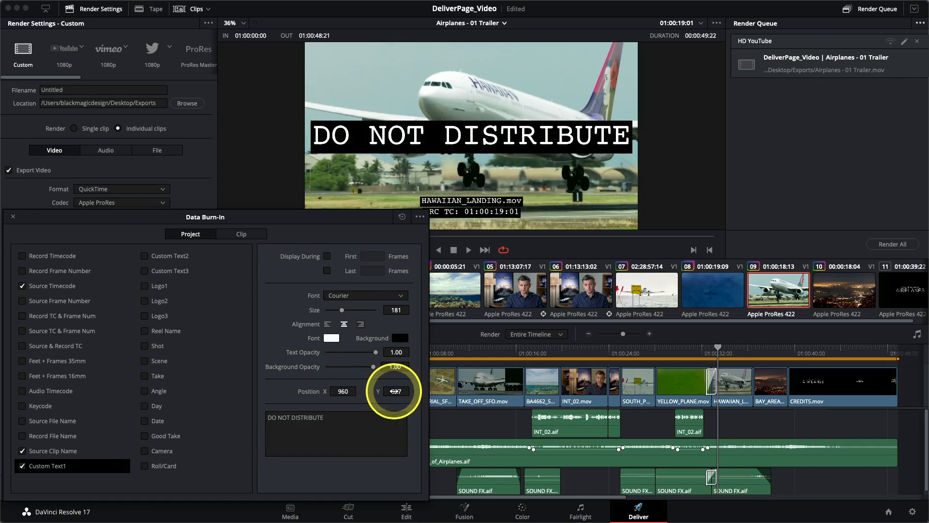
Step: Change the burn-in text font to Arial
{"action": "left_click", "coordinate": [362, 296]}
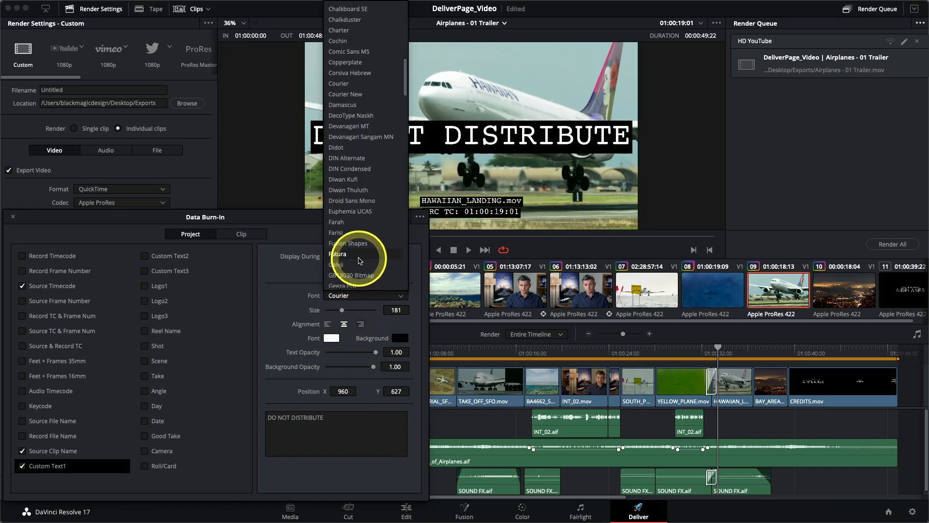
{"action": "scroll", "coordinate": [344, 234], "scroll_direction": "down", "scroll_amount": 10}
{"action": "scroll", "coordinate": [354, 227], "scroll_direction": "up", "scroll_amount": 15}
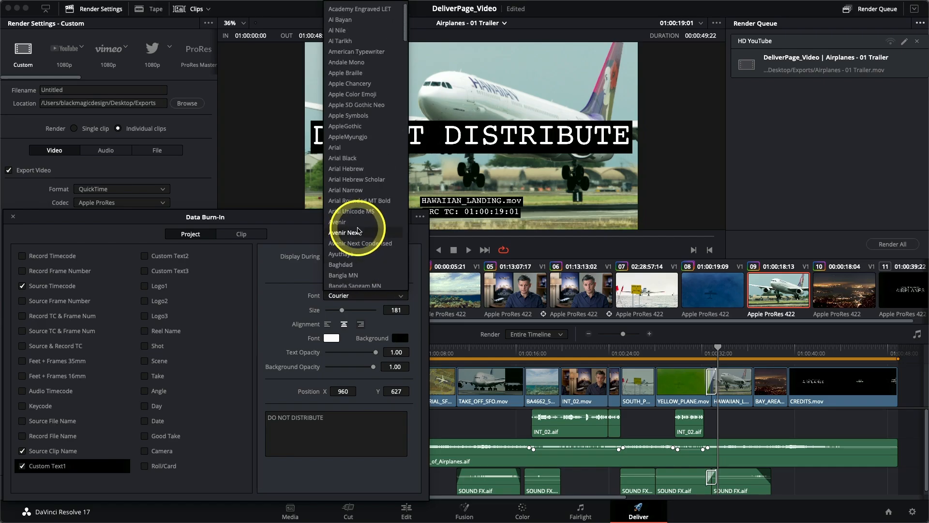
{"action": "left_click", "coordinate": [347, 149]}
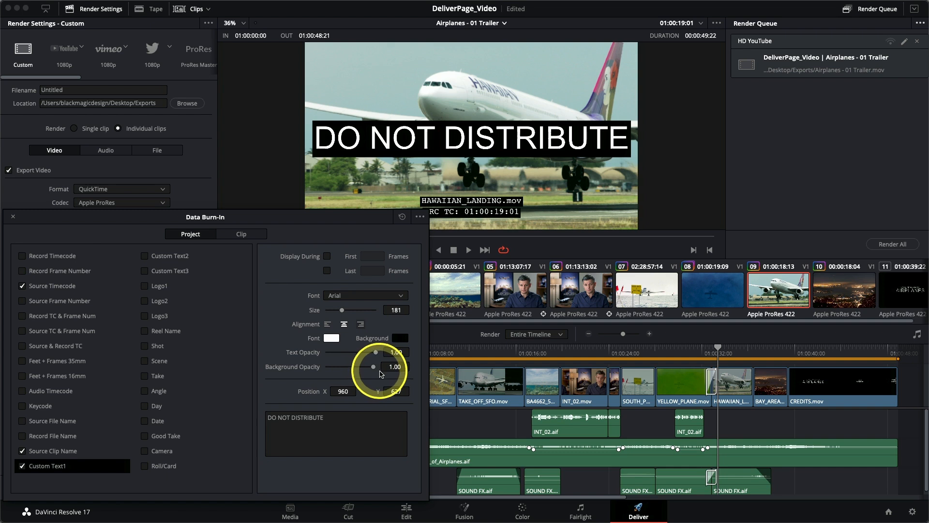
Step: Set the burn-in background opacity to 0 and the text opacity to 0.4
{"action": "left_click_drag", "start_coordinate": [373, 366], "coordinate": [304, 366]}
{"action": "left_click_drag", "start_coordinate": [376, 352], "coordinate": [368, 353]}
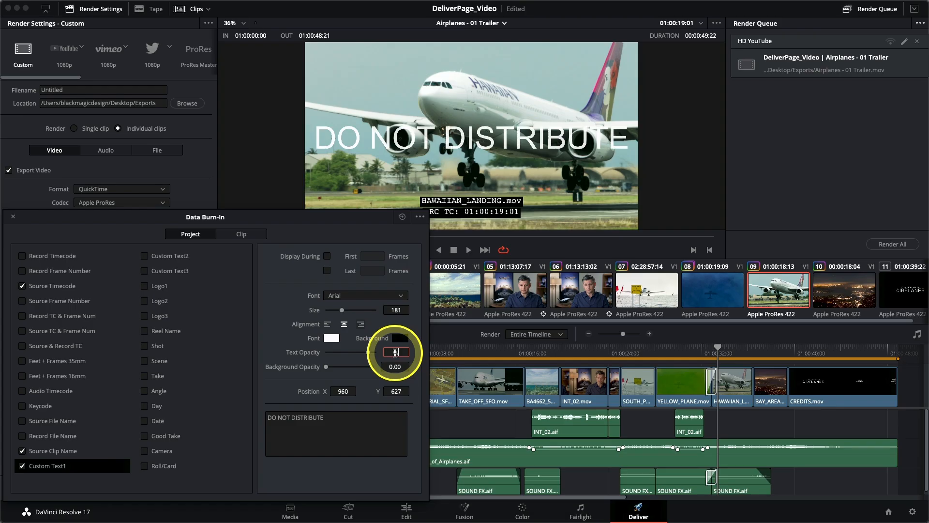
{"action": "left_click", "coordinate": [396, 352]}
{"action": "type", "text": "0.4"}
{"action": "key", "text": "Return"}
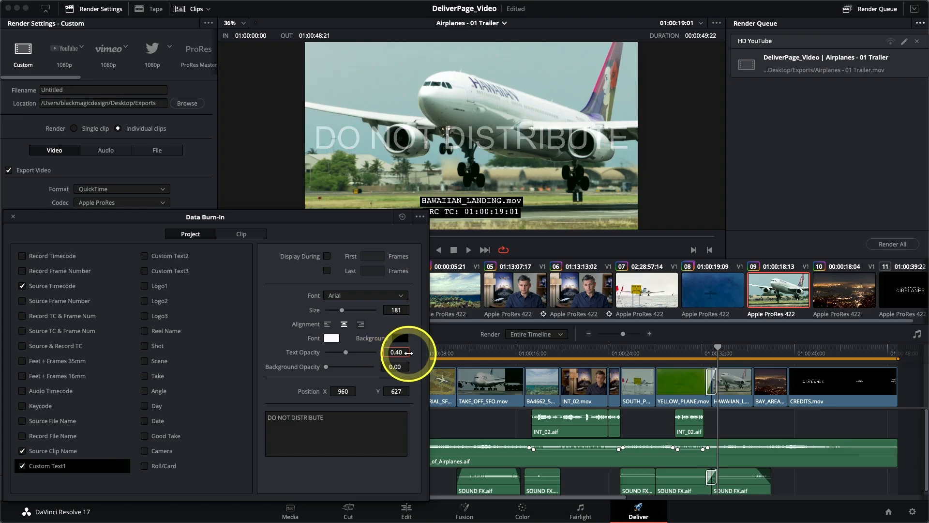
Step: Preview the burn-in overlay on several clips in the timeline, then close the Data Burn-In window
{"action": "left_click", "coordinate": [600, 287]}
{"action": "left_click", "coordinate": [501, 294]}
{"action": "left_click", "coordinate": [452, 289]}
{"action": "left_click", "coordinate": [638, 289]}
{"action": "left_click", "coordinate": [733, 288]}
{"action": "left_click", "coordinate": [774, 288]}
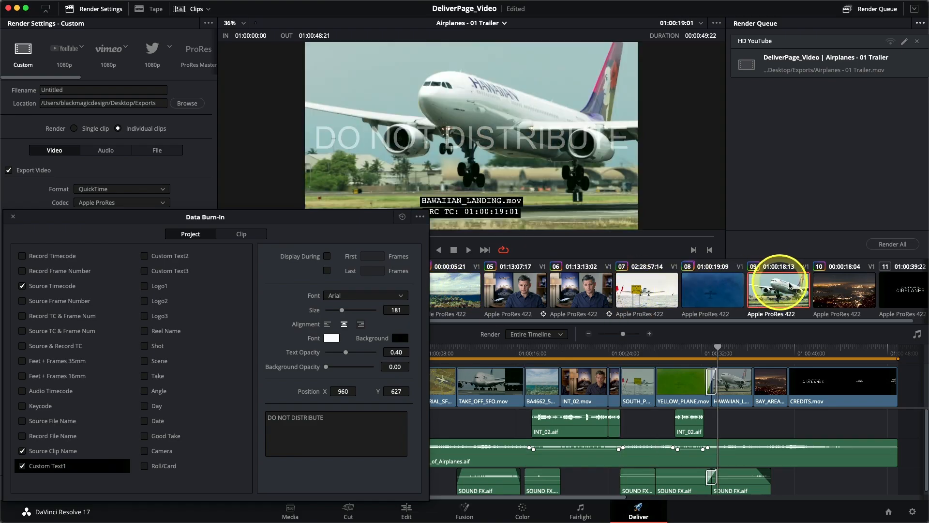
{"action": "left_click", "coordinate": [836, 289]}
{"action": "left_click", "coordinate": [775, 289]}
{"action": "left_click", "coordinate": [732, 286]}
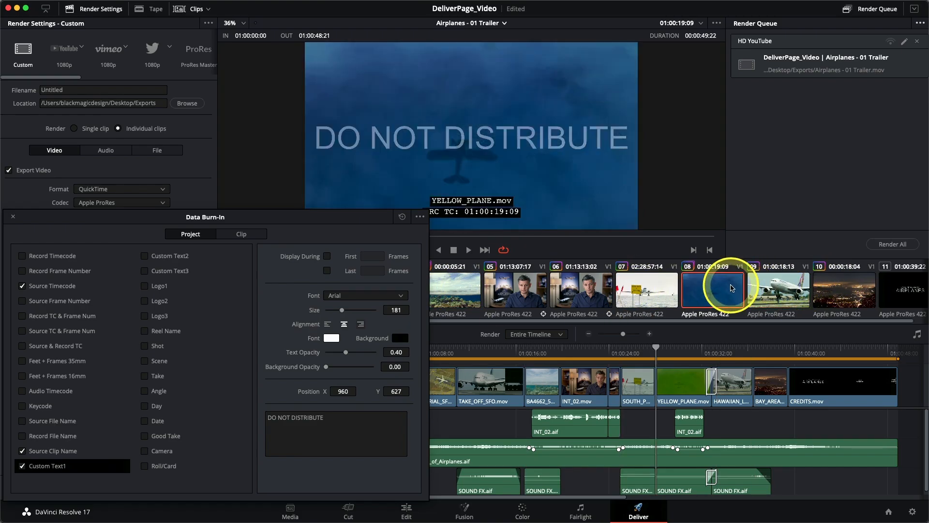
{"action": "mouse_move", "coordinate": [98, 215]}
{"action": "left_mouse_down"}
{"action": "mouse_move", "coordinate": [121, 220]}
{"action": "mouse_move", "coordinate": [371, 181]}
{"action": "left_mouse_up"}
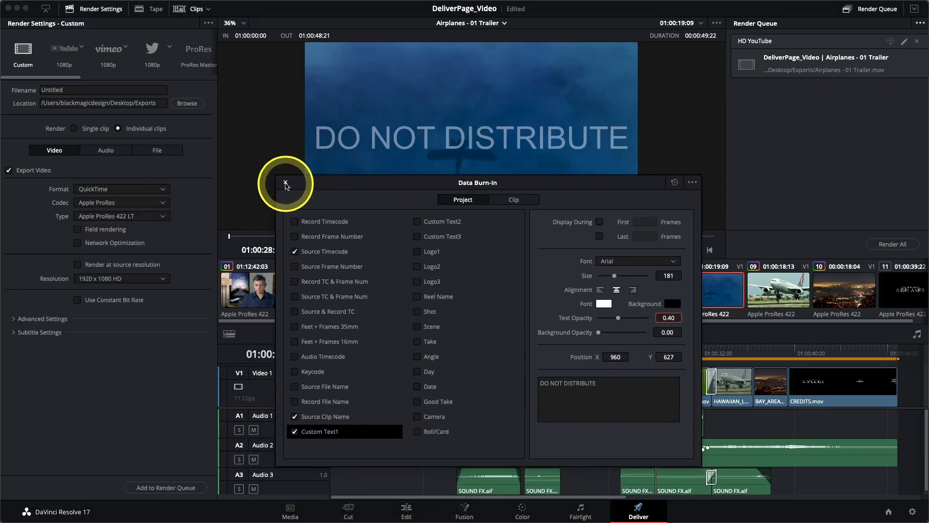
{"action": "left_click", "coordinate": [286, 184]}
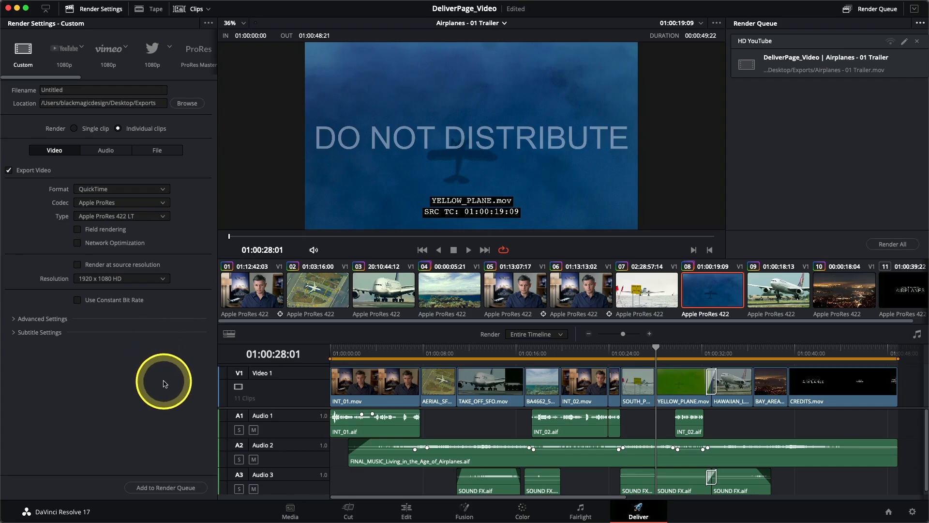
Step: Set the output file names to use the source clip name
{"action": "left_click", "coordinate": [155, 152]}
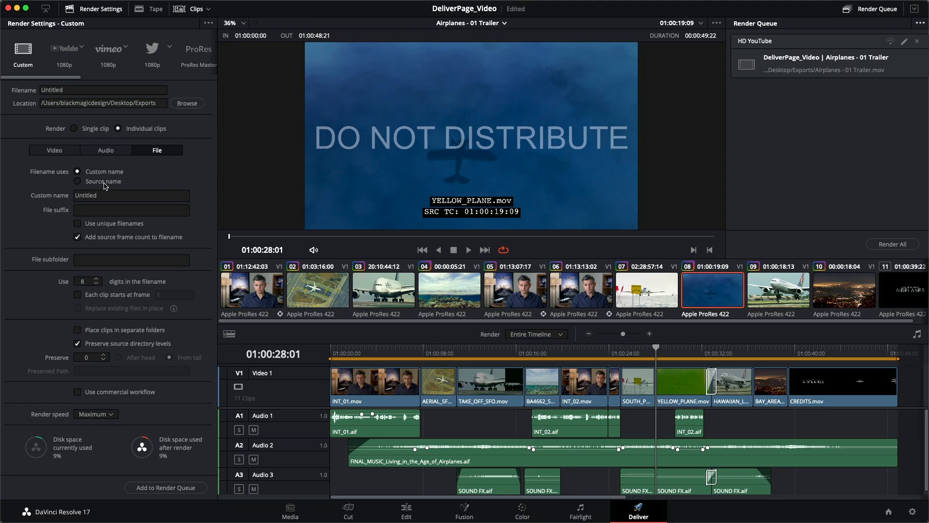
{"action": "left_click", "coordinate": [102, 181]}
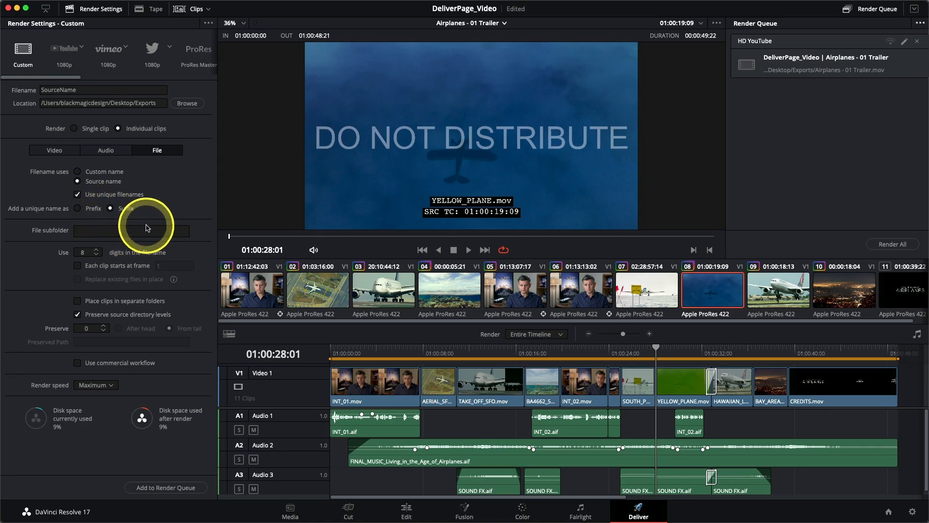
Step: Add the individual-clips job to the render queue and rename it Dailies
{"action": "left_click", "coordinate": [163, 488]}
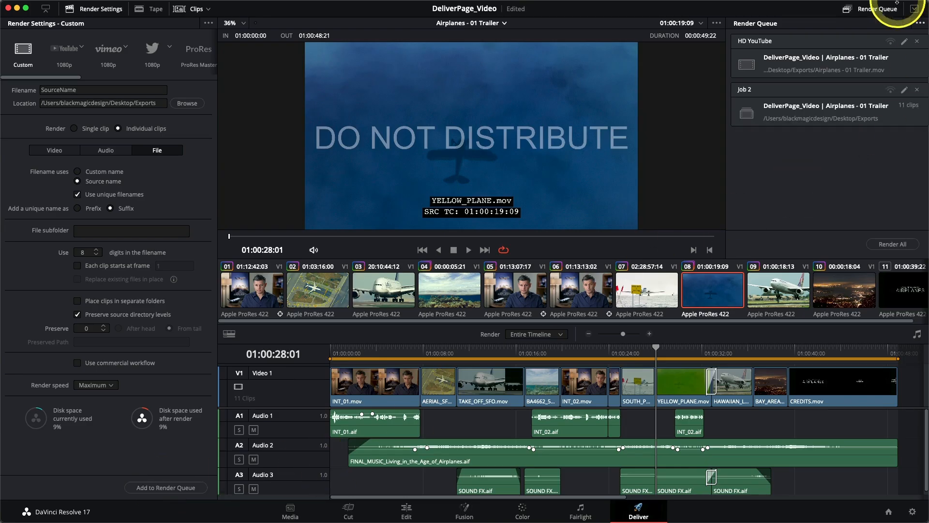
{"action": "left_click", "coordinate": [749, 90]}
{"action": "left_click", "coordinate": [749, 91]}
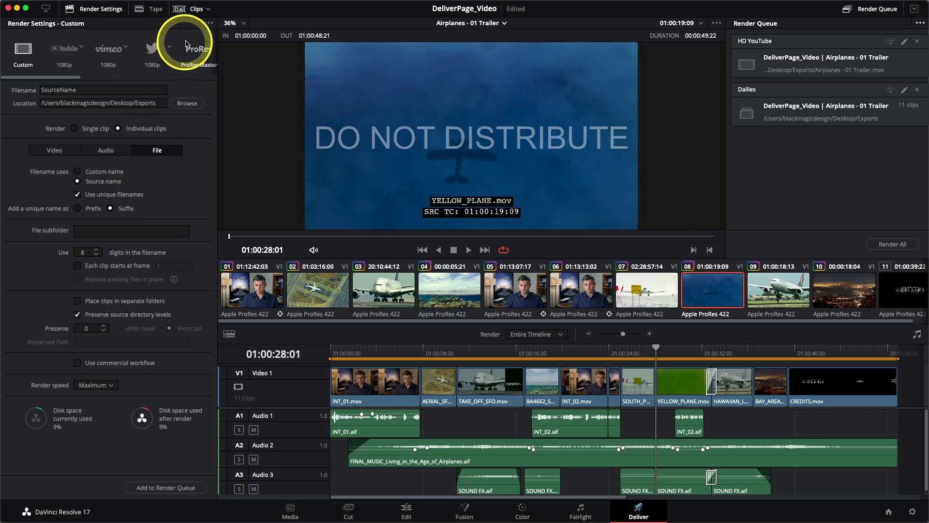
Step: Save the current render settings as a new preset named Prores dailies
{"action": "left_click", "coordinate": [207, 25]}
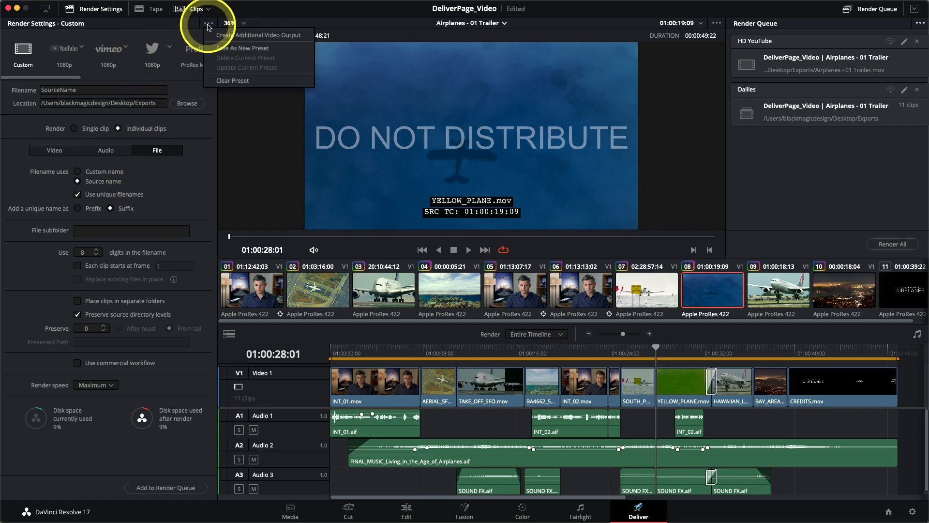
{"action": "left_click", "coordinate": [221, 49]}
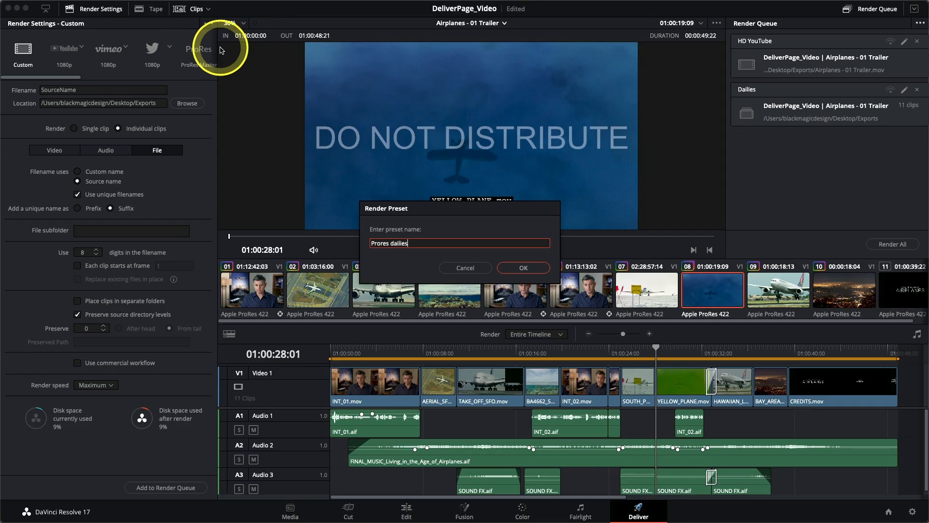
{"action": "left_click", "coordinate": [512, 268]}
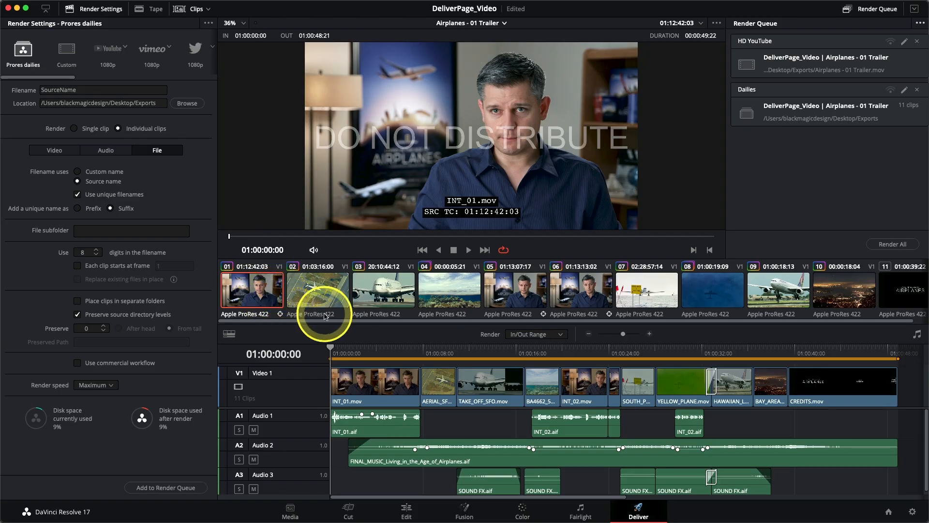
Step: Mark an out point at the fourth clip and clear the in and out marks
{"action": "left_click", "coordinate": [459, 296]}
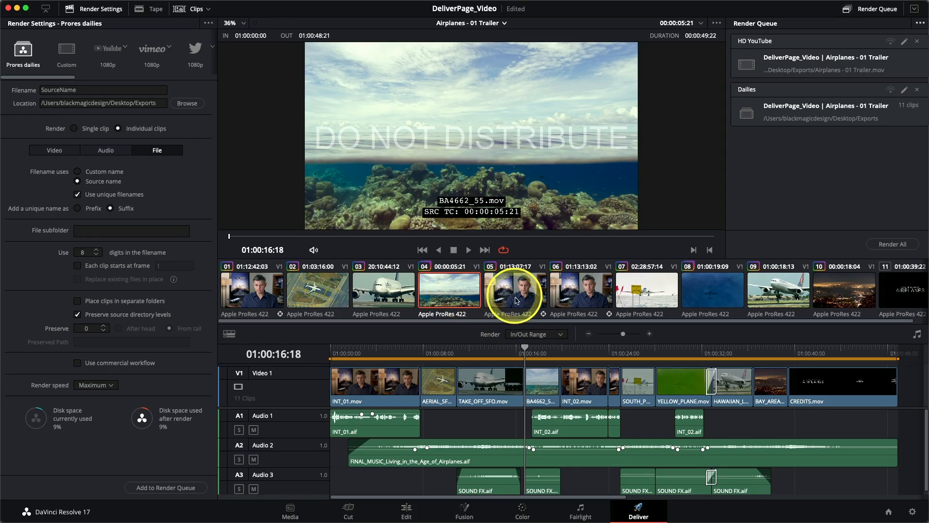
{"action": "key", "text": "o"}
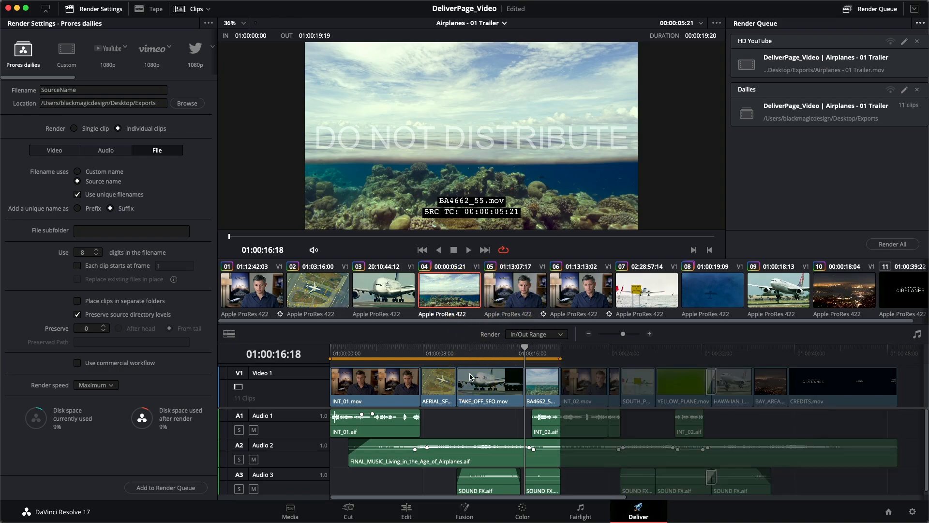
{"action": "mouse_move", "coordinate": [494, 346]}
{"action": "left_mouse_down"}
{"action": "mouse_move", "coordinate": [525, 348]}
{"action": "mouse_move", "coordinate": [487, 351]}
{"action": "left_mouse_up"}
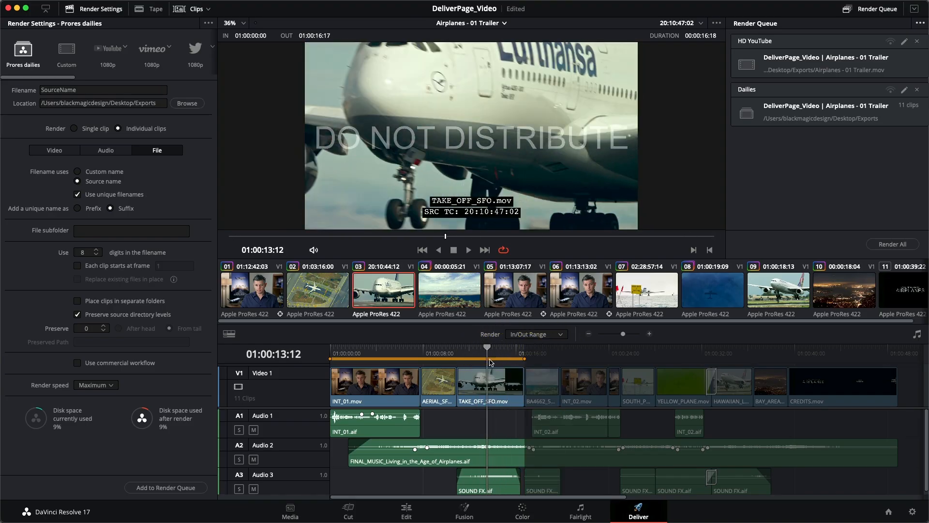
{"action": "key", "text": "alt+x"}
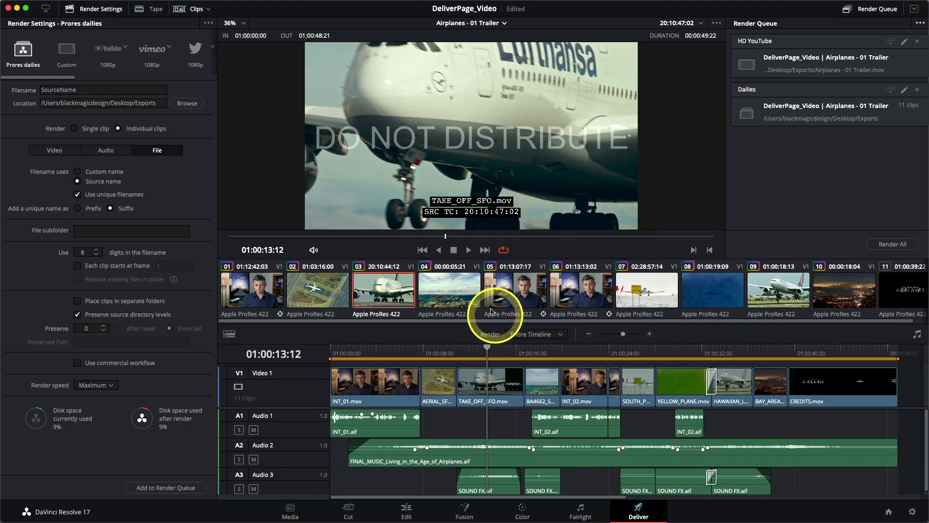
Step: Switch to the Airplanes - 02 Alternative Trailer timeline
{"action": "left_click", "coordinate": [464, 24]}
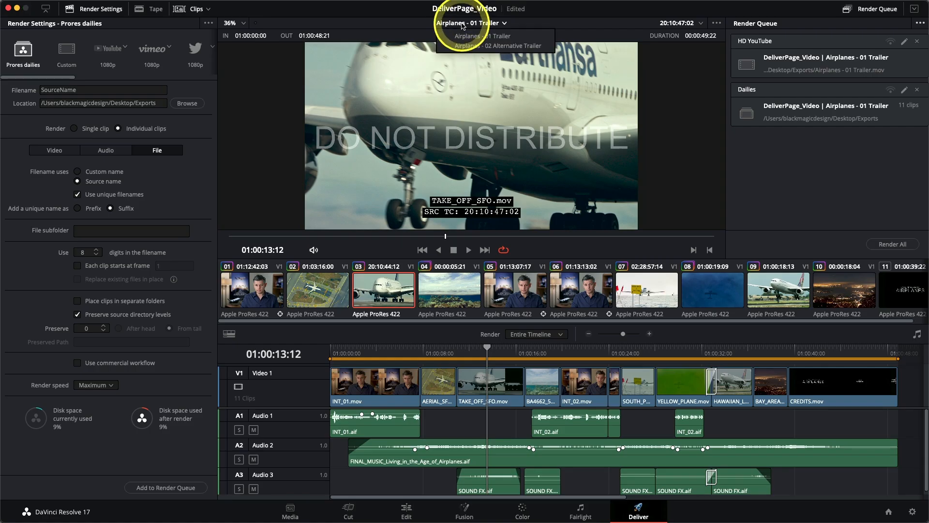
{"action": "left_click", "coordinate": [499, 46]}
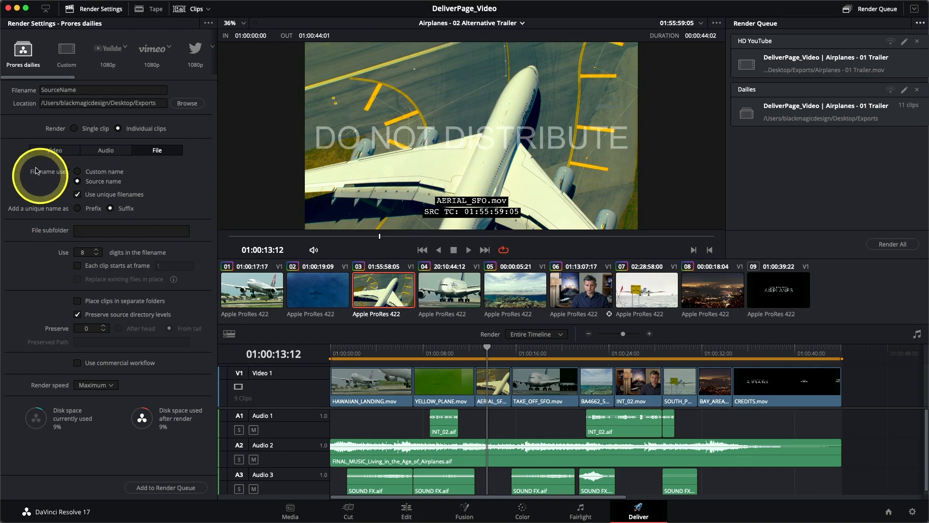
Step: Set the Data burn-in option in the advanced video settings to Same as project
{"action": "left_click", "coordinate": [54, 152]}
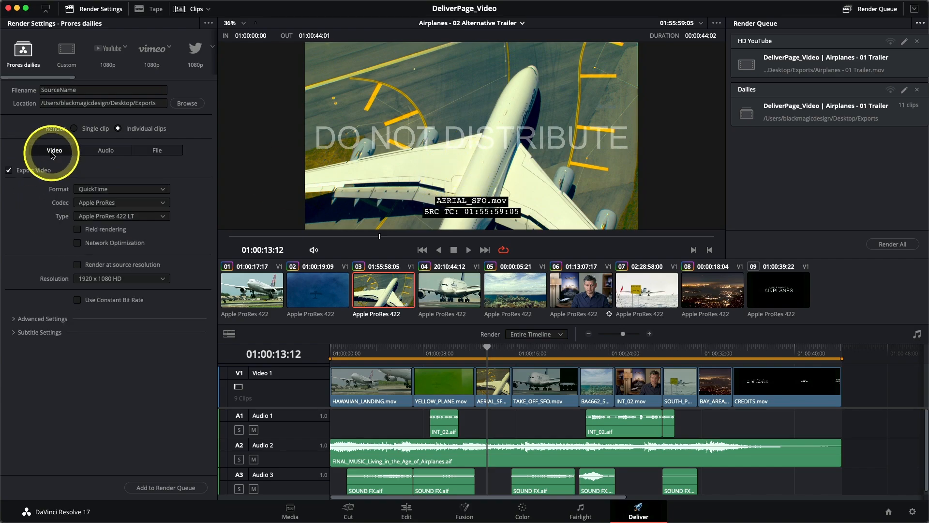
{"action": "left_click", "coordinate": [40, 322]}
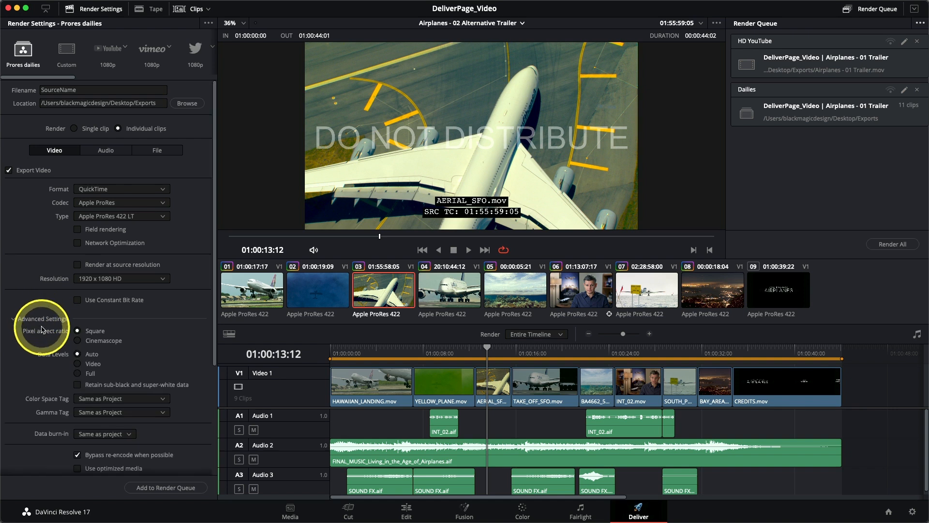
{"action": "scroll", "coordinate": [42, 333], "scroll_direction": "down", "scroll_amount": 2}
{"action": "scroll", "coordinate": [42, 333], "scroll_direction": "down", "scroll_amount": 2}
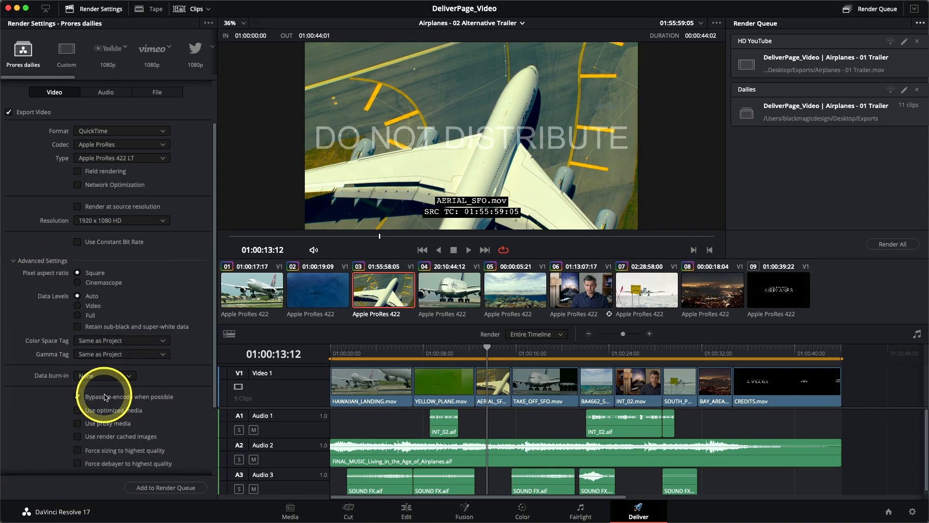
{"action": "left_click", "coordinate": [106, 375]}
{"action": "left_click", "coordinate": [99, 387]}
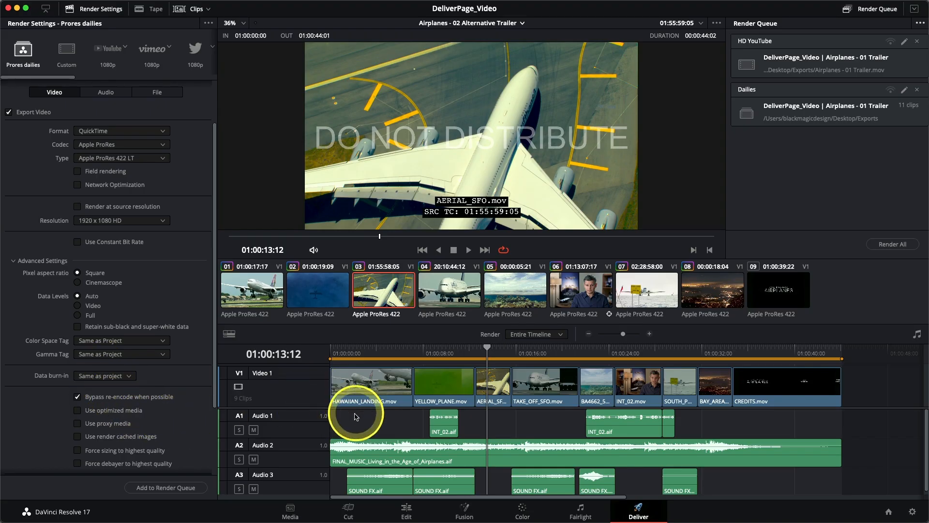
Step: Reopen the Data Burn-In window, reset the project burn-in settings and close it
{"action": "left_click", "coordinate": [397, 6]}
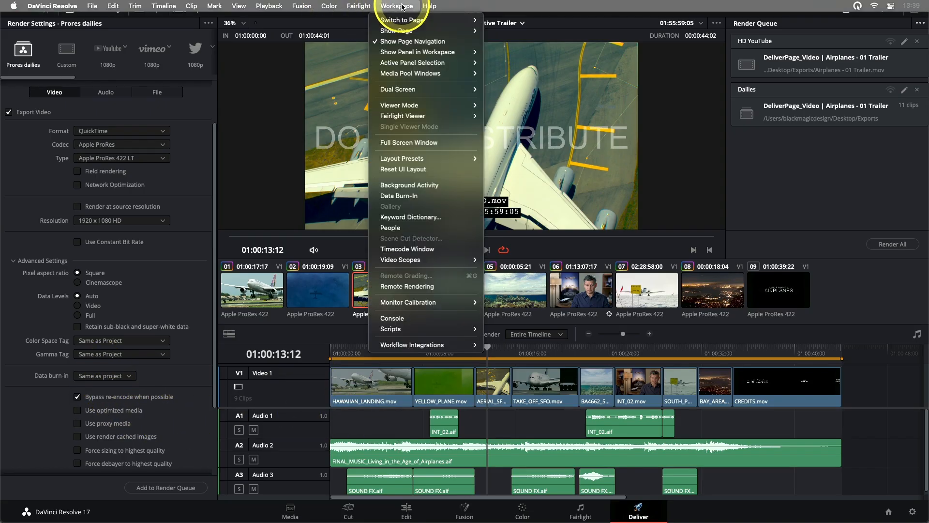
{"action": "left_click", "coordinate": [397, 197]}
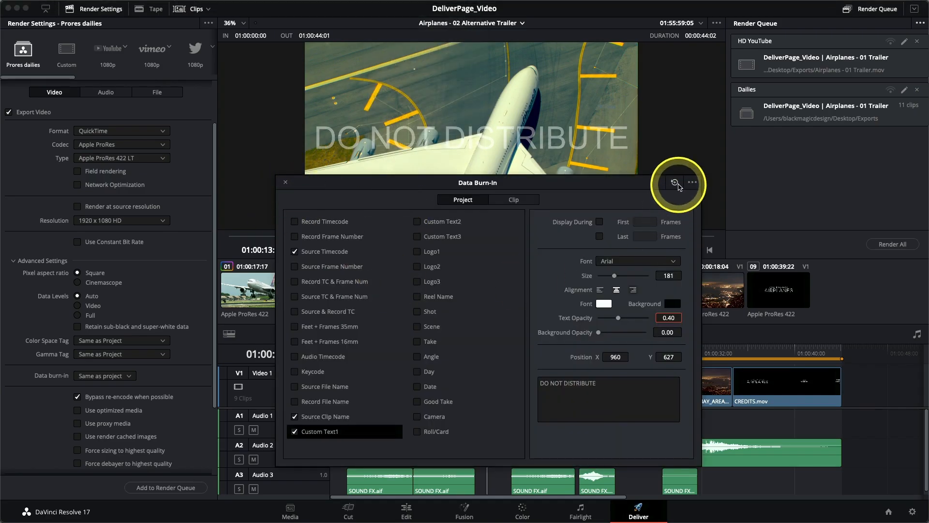
{"action": "left_click", "coordinate": [676, 184]}
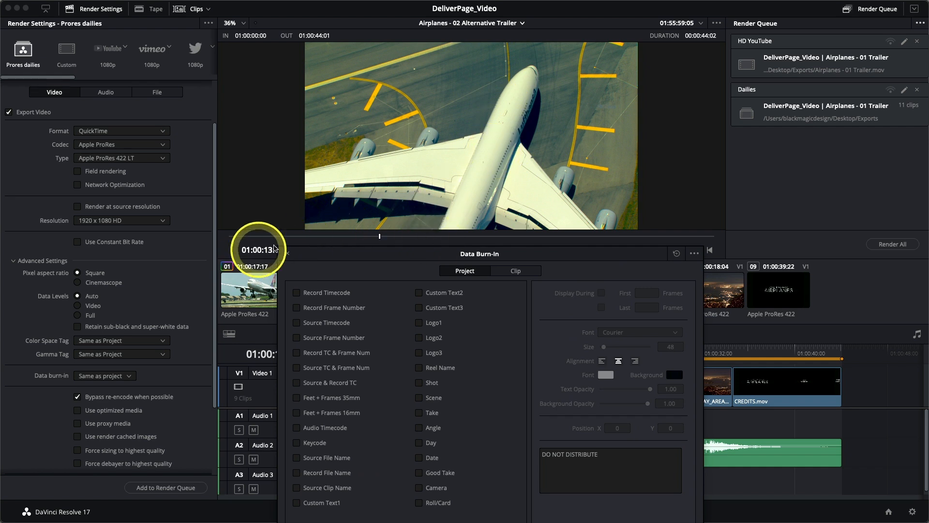
{"action": "left_click", "coordinate": [287, 254]}
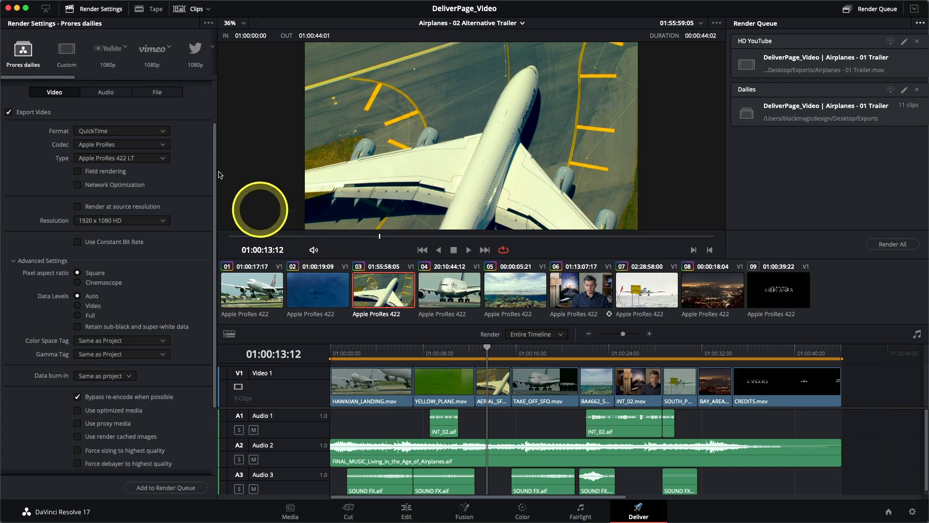
Step: Queue the alternative trailer with the YouTube 1080p preset and name the job Teaser Trailer
{"action": "left_click", "coordinate": [110, 60]}
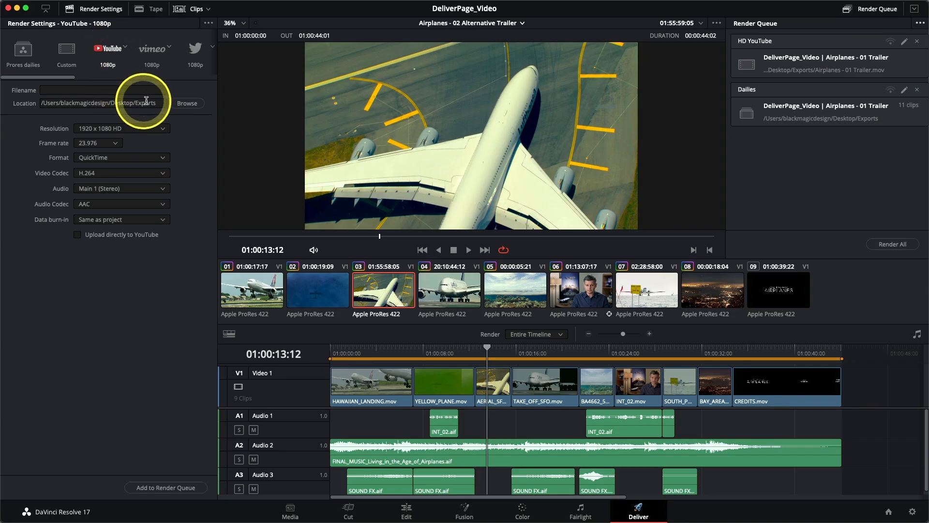
{"action": "left_click", "coordinate": [156, 487]}
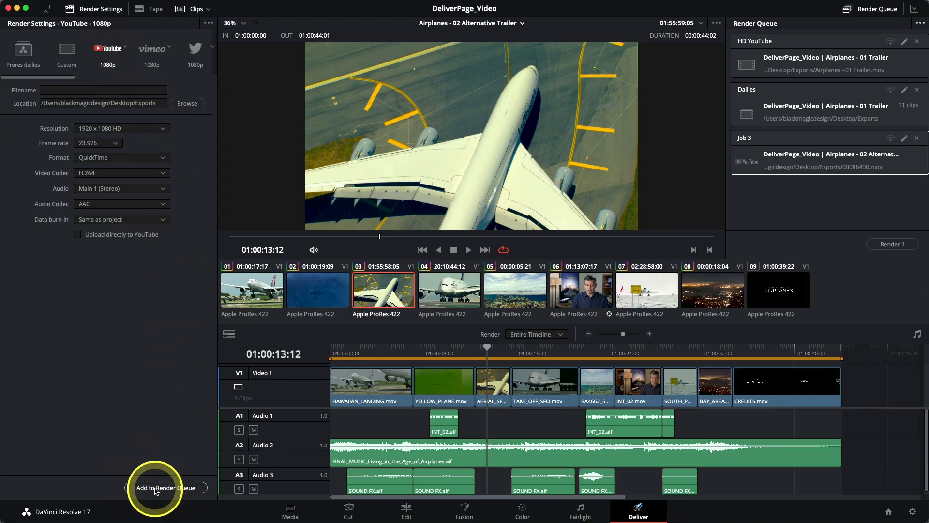
{"action": "double_click", "coordinate": [746, 139]}
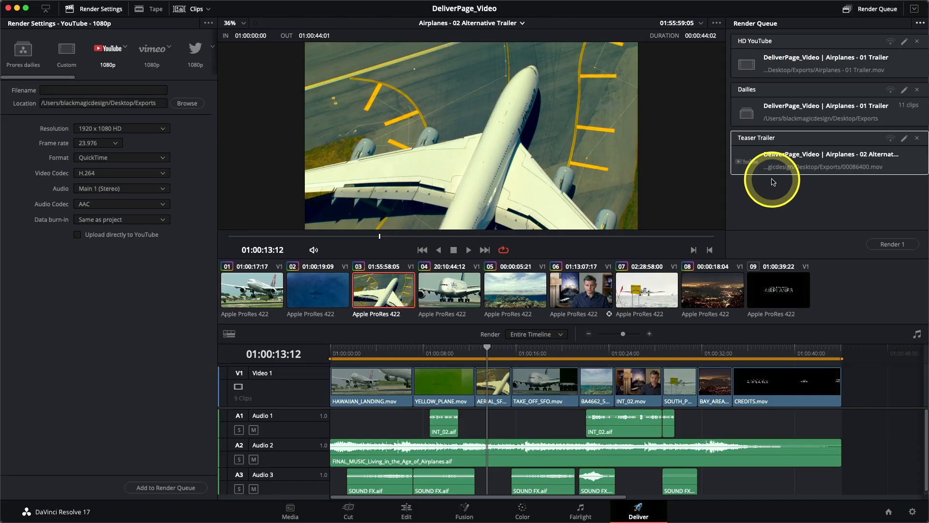
Step: Show render jobs from all projects in the render queue
{"action": "left_click", "coordinate": [920, 24]}
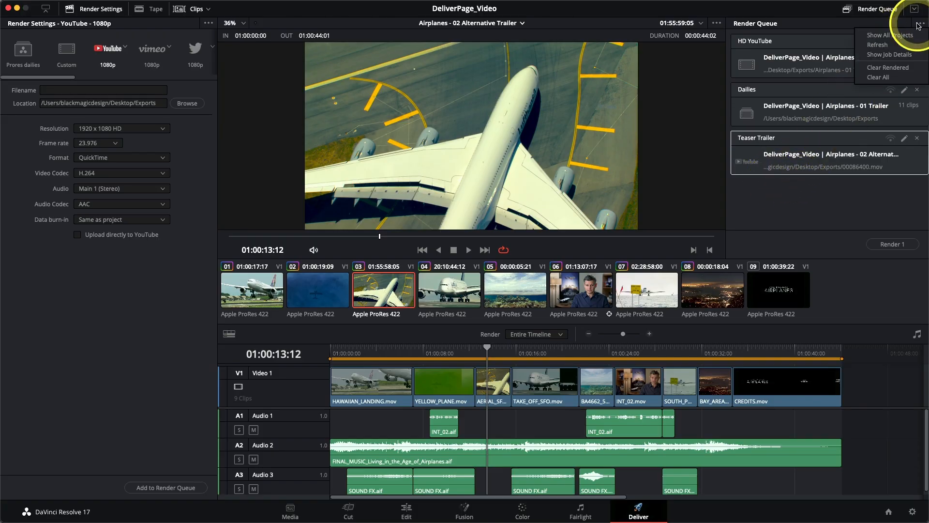
{"action": "left_click", "coordinate": [888, 36]}
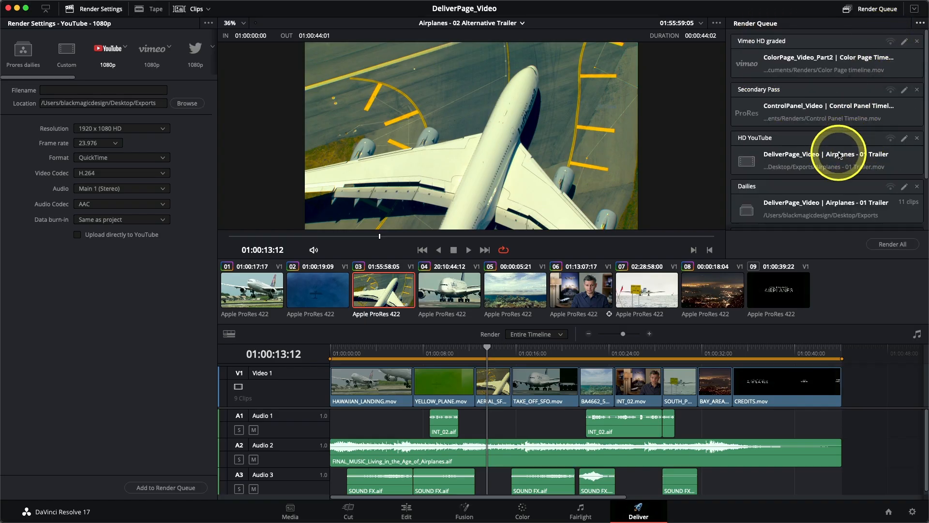
Step: Remove the Vimeo HD graded job from the render queue
{"action": "scroll", "coordinate": [838, 155], "scroll_direction": "down", "scroll_amount": 3}
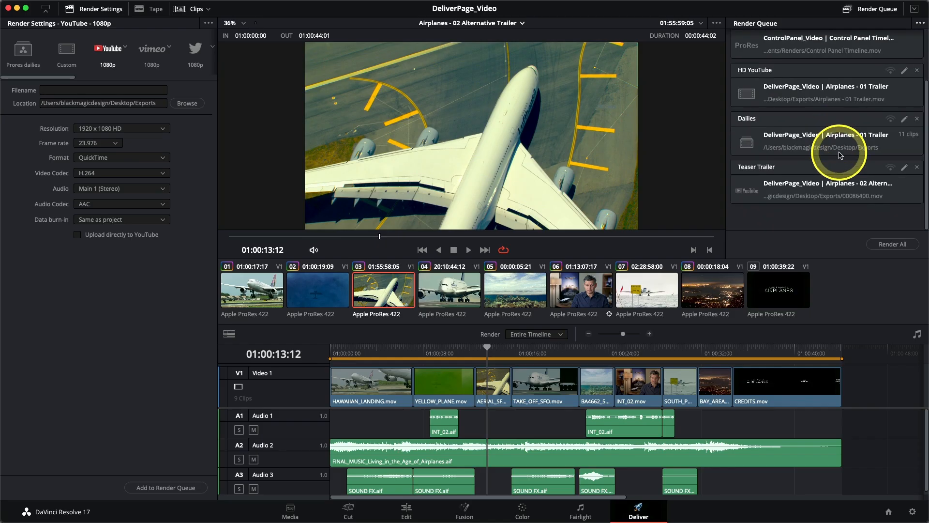
{"action": "scroll", "coordinate": [840, 155], "scroll_direction": "up", "scroll_amount": 3}
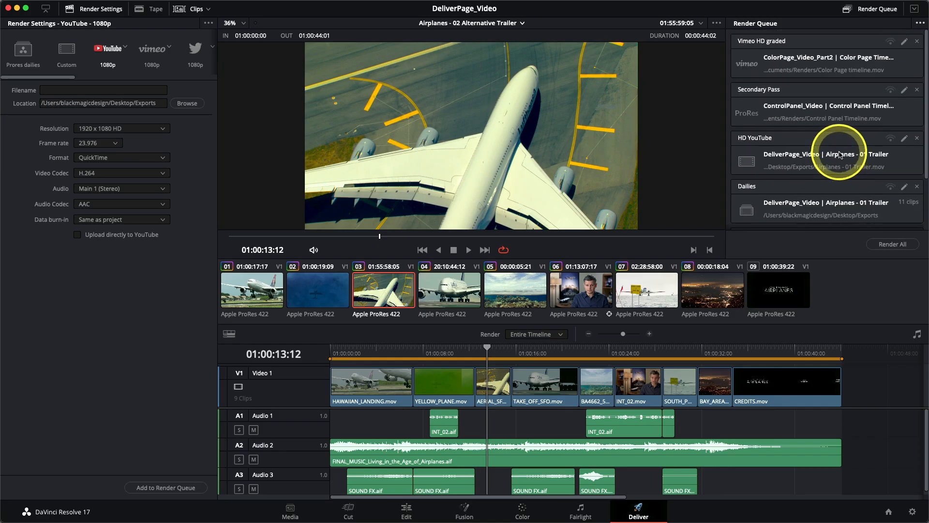
{"action": "left_click", "coordinate": [818, 69]}
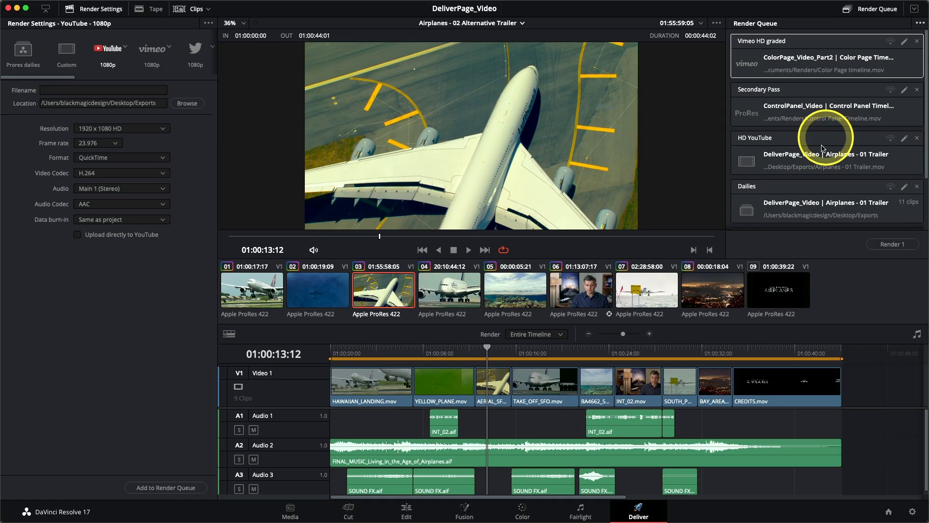
{"action": "scroll", "coordinate": [798, 145], "scroll_direction": "down", "scroll_amount": 3}
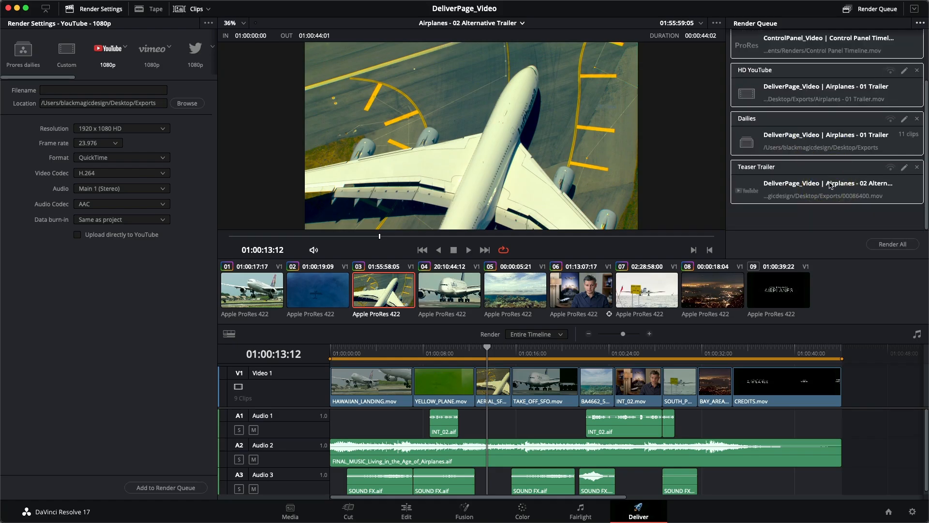
{"action": "scroll", "coordinate": [830, 183], "scroll_direction": "up", "scroll_amount": 3}
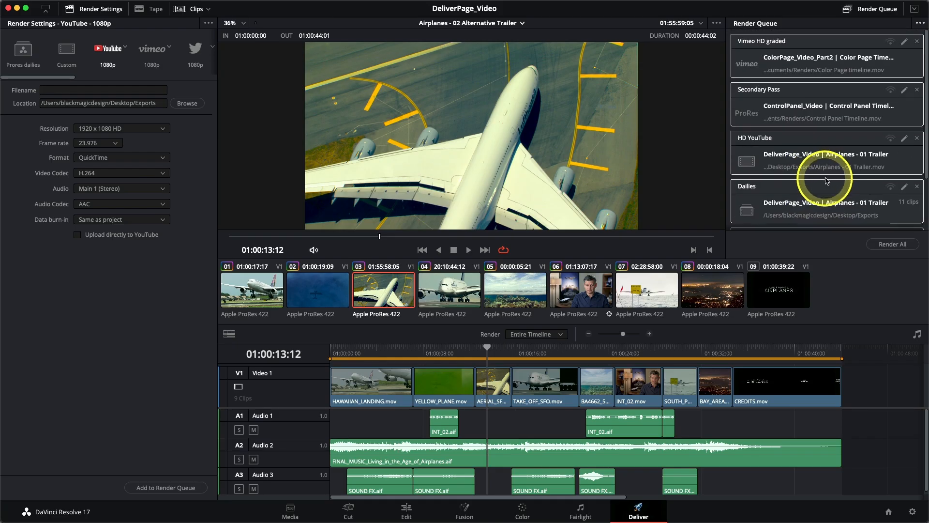
{"action": "left_click", "coordinate": [883, 246]}
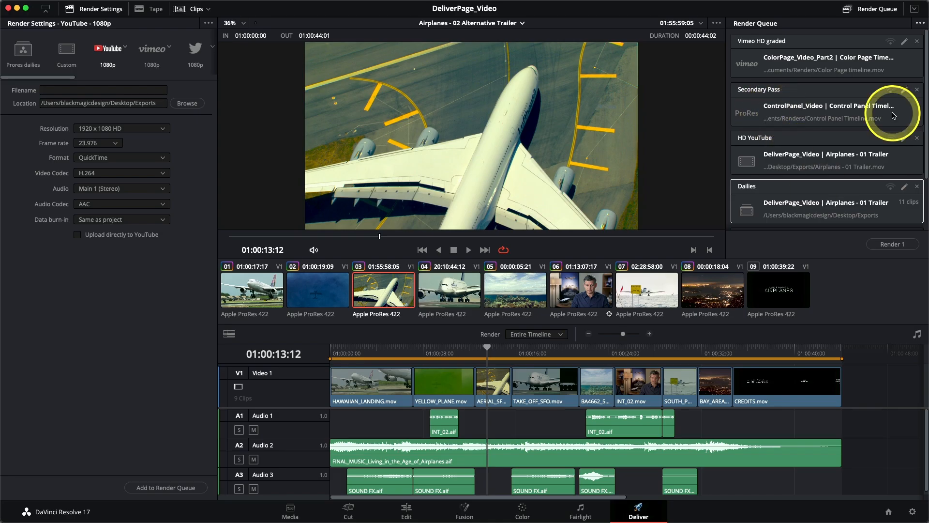
{"action": "left_click", "coordinate": [865, 52]}
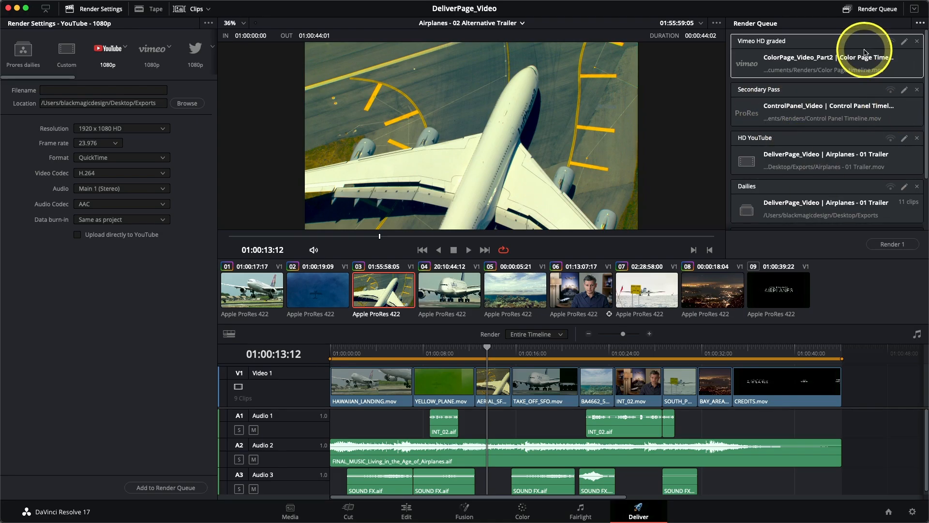
{"action": "left_click", "coordinate": [917, 42]}
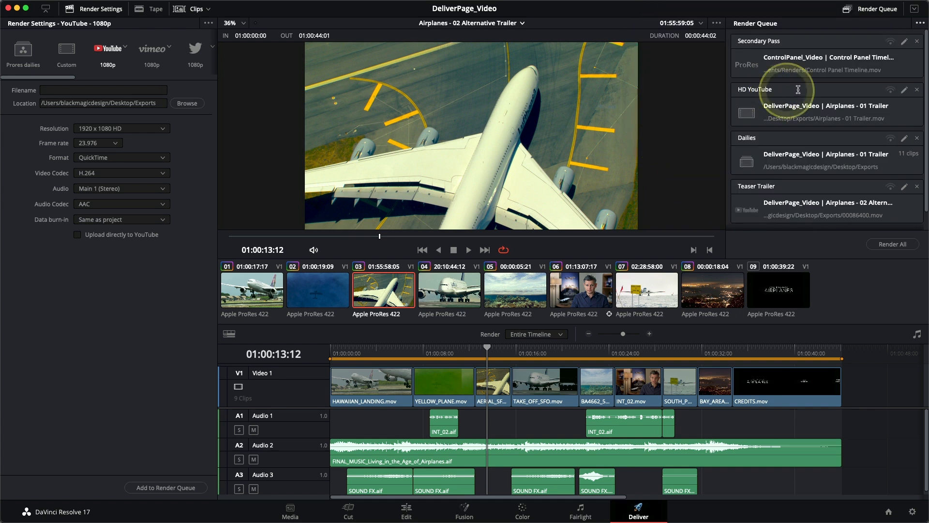
Step: Edit the HD YouTube job, set its resolution to 1280 x 720 HD 720P and update the job
{"action": "left_click", "coordinate": [904, 92]}
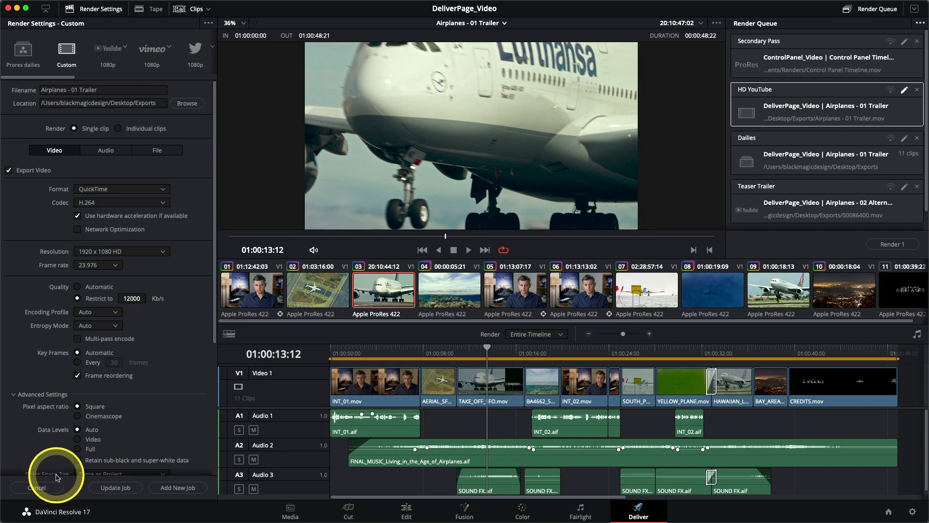
{"action": "scroll", "coordinate": [183, 306], "scroll_direction": "down", "scroll_amount": 2}
{"action": "scroll", "coordinate": [182, 306], "scroll_direction": "up", "scroll_amount": 2}
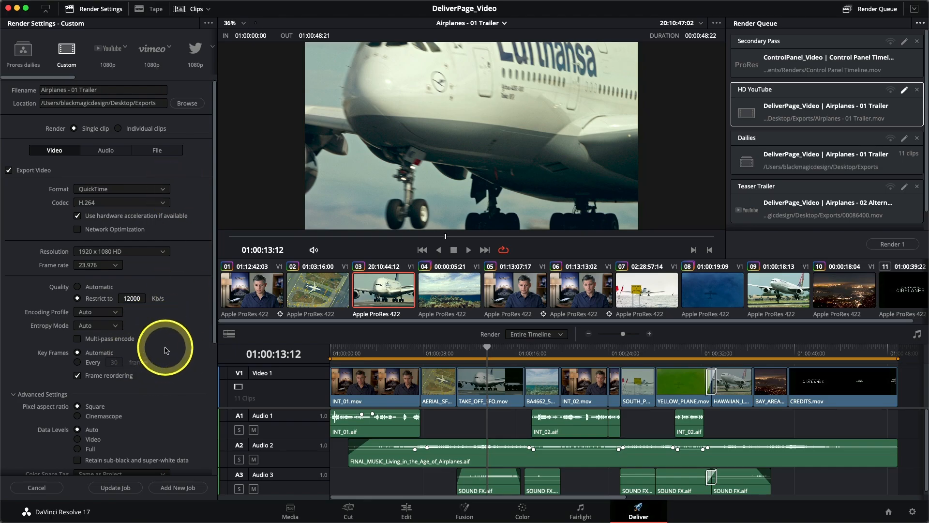
{"action": "left_click", "coordinate": [108, 252]}
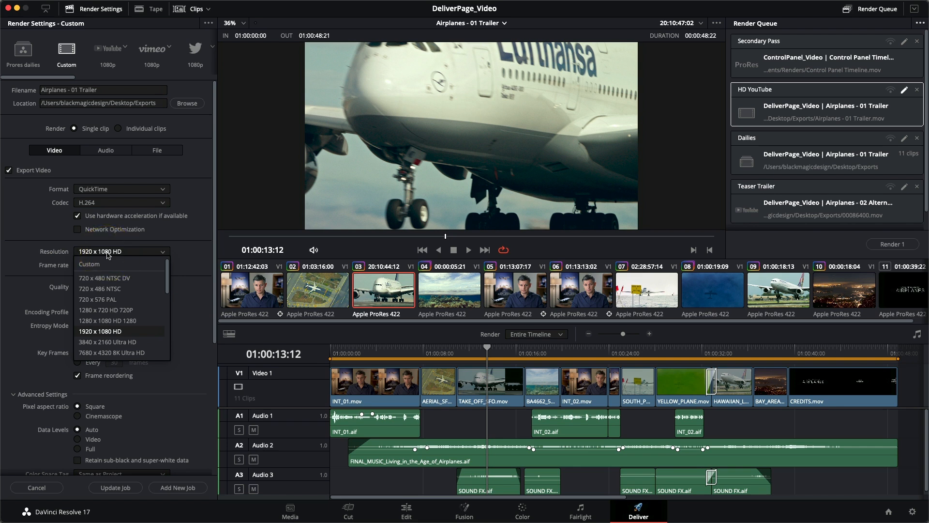
{"action": "left_click", "coordinate": [114, 311]}
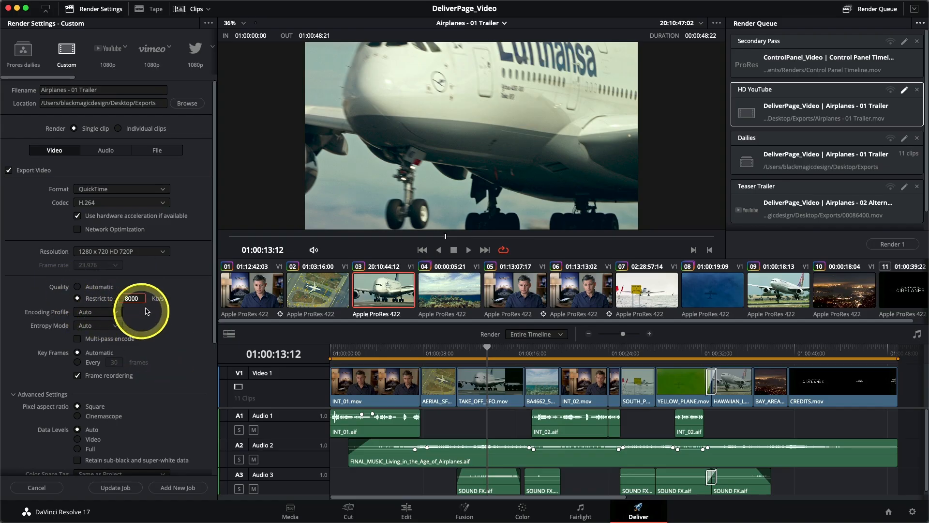
{"action": "left_click", "coordinate": [117, 489]}
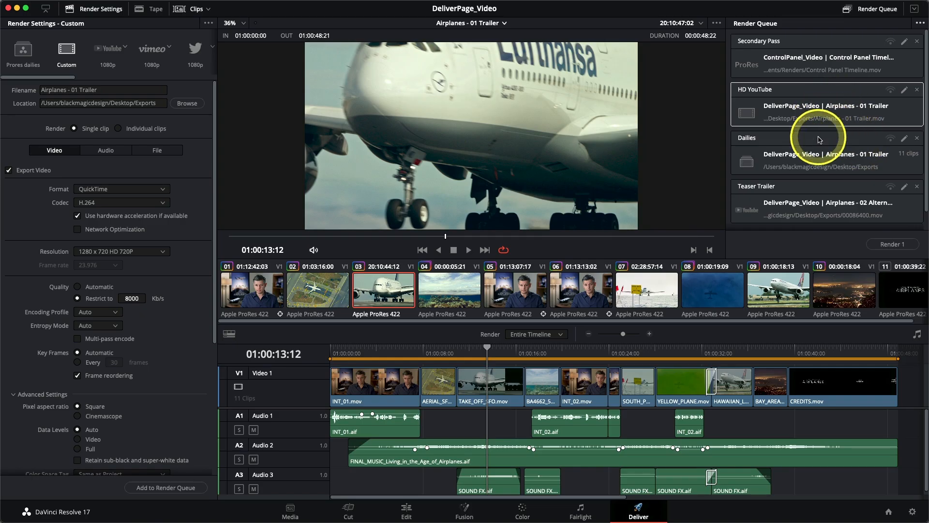
Step: Start rendering all jobs in the render queue
{"action": "scroll", "coordinate": [818, 126], "scroll_direction": "down", "scroll_amount": 1}
{"action": "scroll", "coordinate": [833, 118], "scroll_direction": "up", "scroll_amount": 1}
{"action": "left_click", "coordinate": [829, 57]}
{"action": "scroll", "coordinate": [839, 211], "scroll_direction": "down", "scroll_amount": 1}
{"action": "left_click", "coordinate": [837, 190], "text": "shift"}
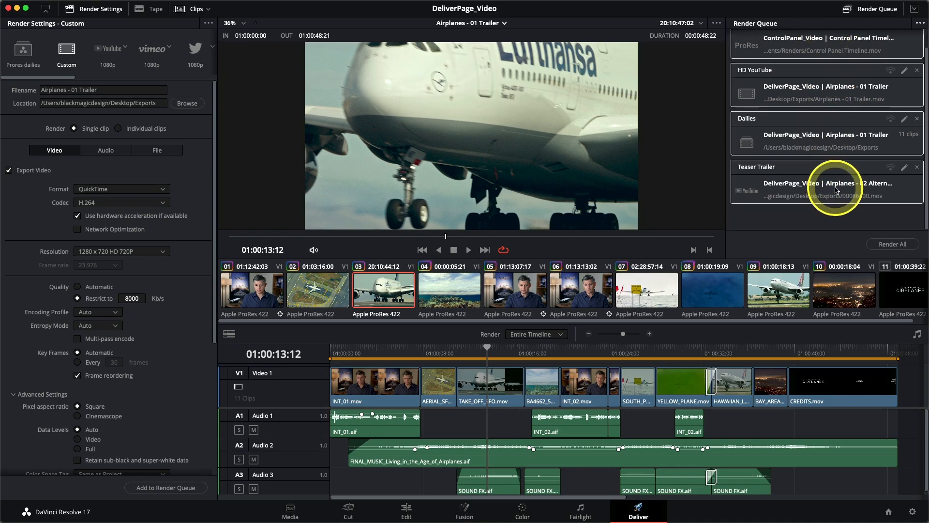
{"action": "left_click", "coordinate": [893, 244]}
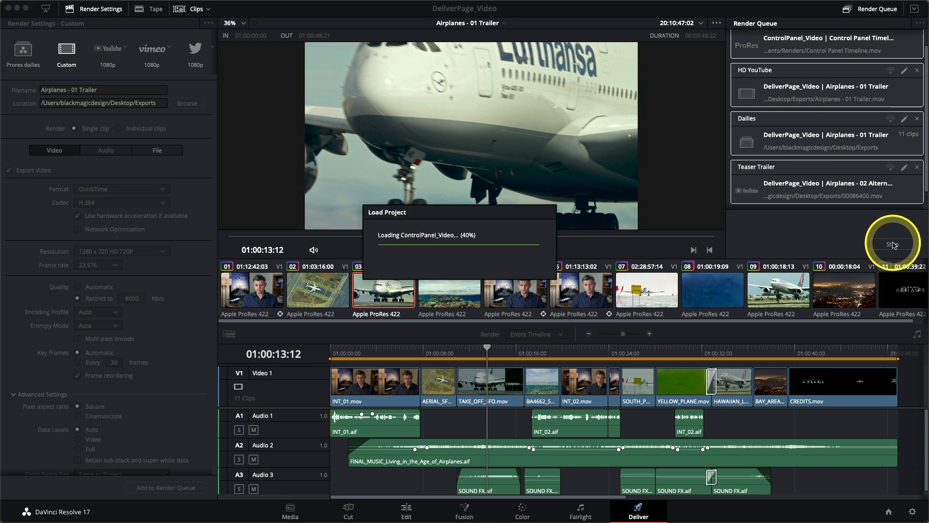